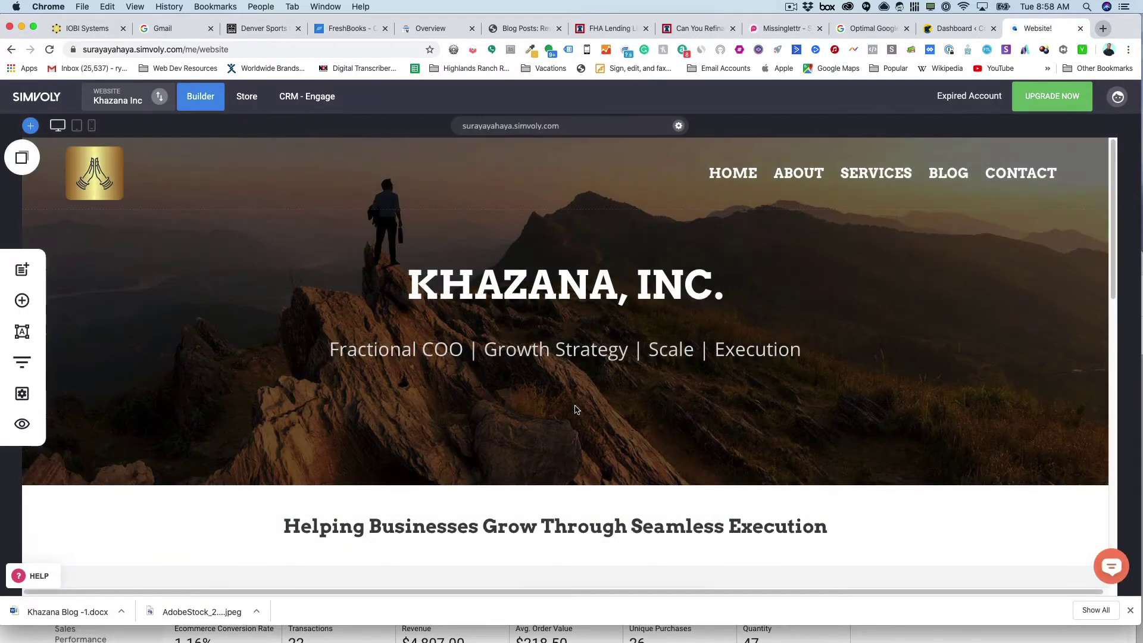
# Step: Add a new blog post with comments and comments approval disabled and share buttons enabled in its settings
pyautogui.click(963, 172)
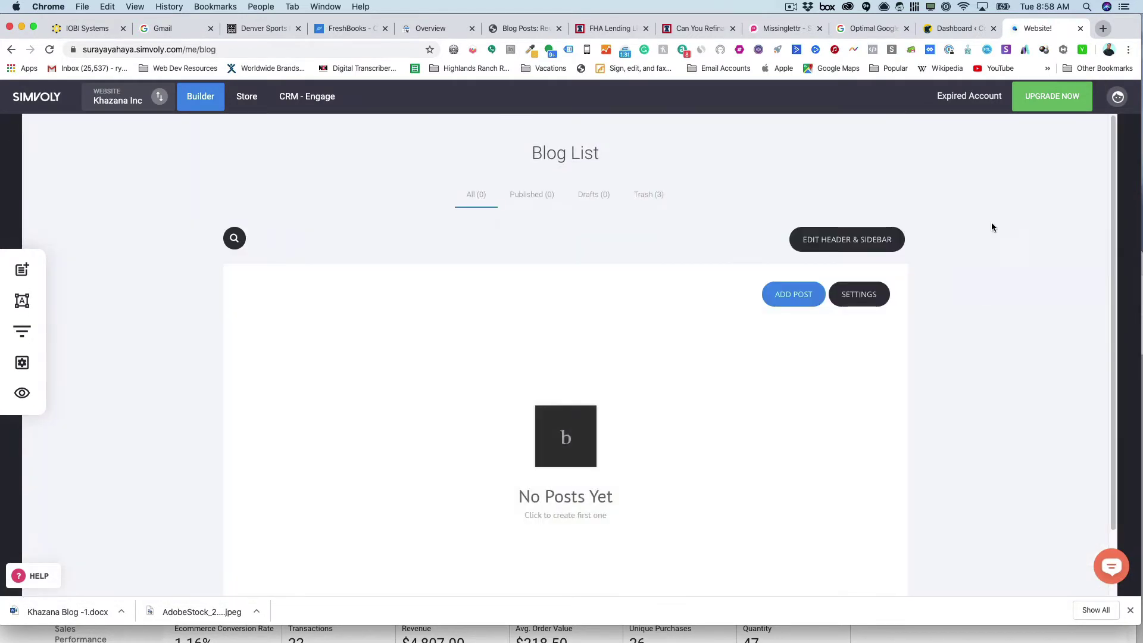
pyautogui.click(793, 293)
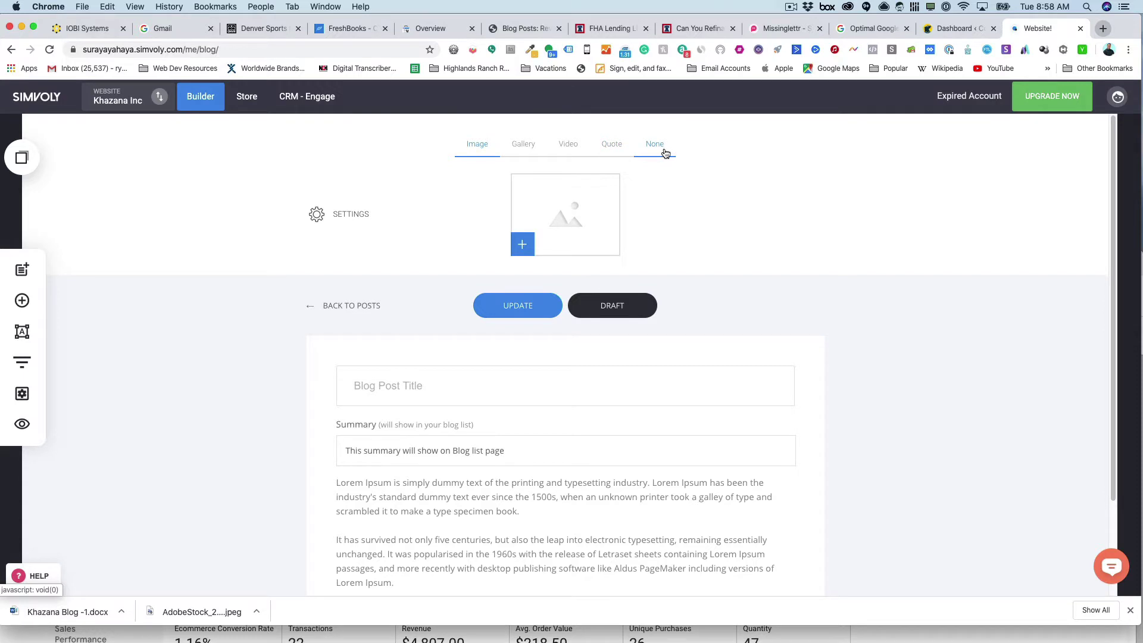
pyautogui.click(318, 217)
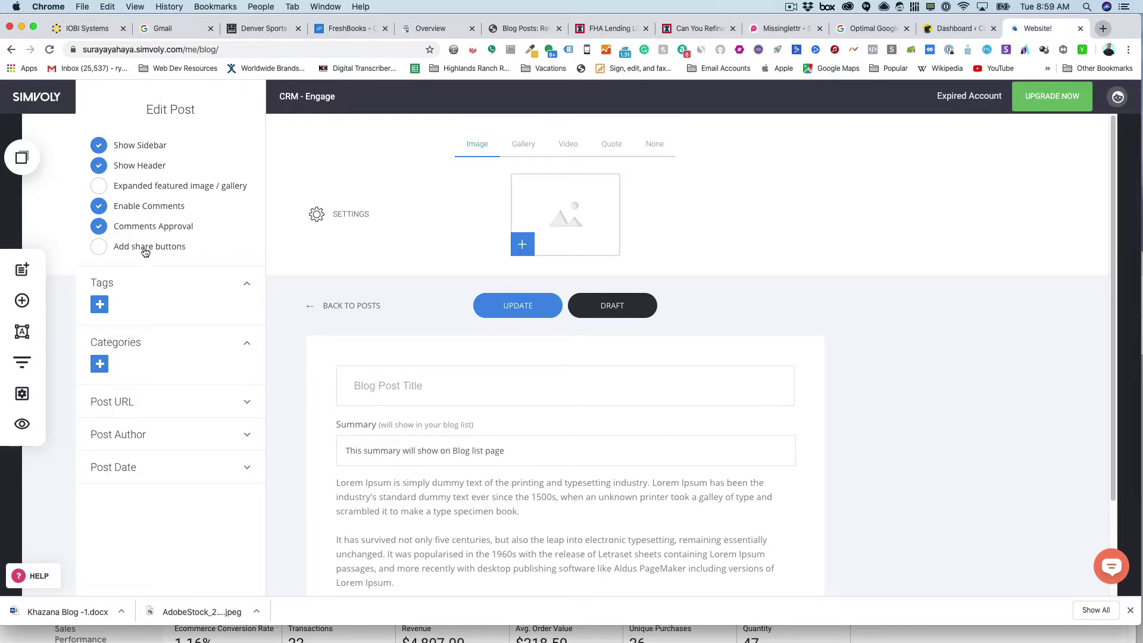
pyautogui.click(101, 206)
pyautogui.click(99, 233)
pyautogui.click(99, 248)
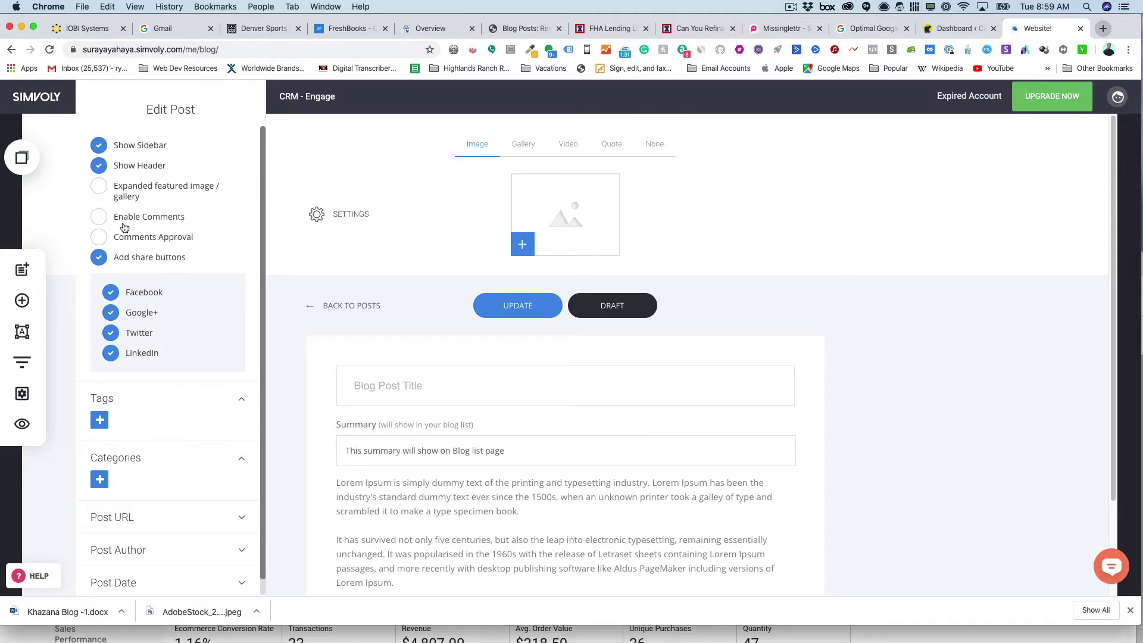
# Step: Add the category "Fractional COO" to the post and close the post settings
pyautogui.scroll(-1, 118, 344)
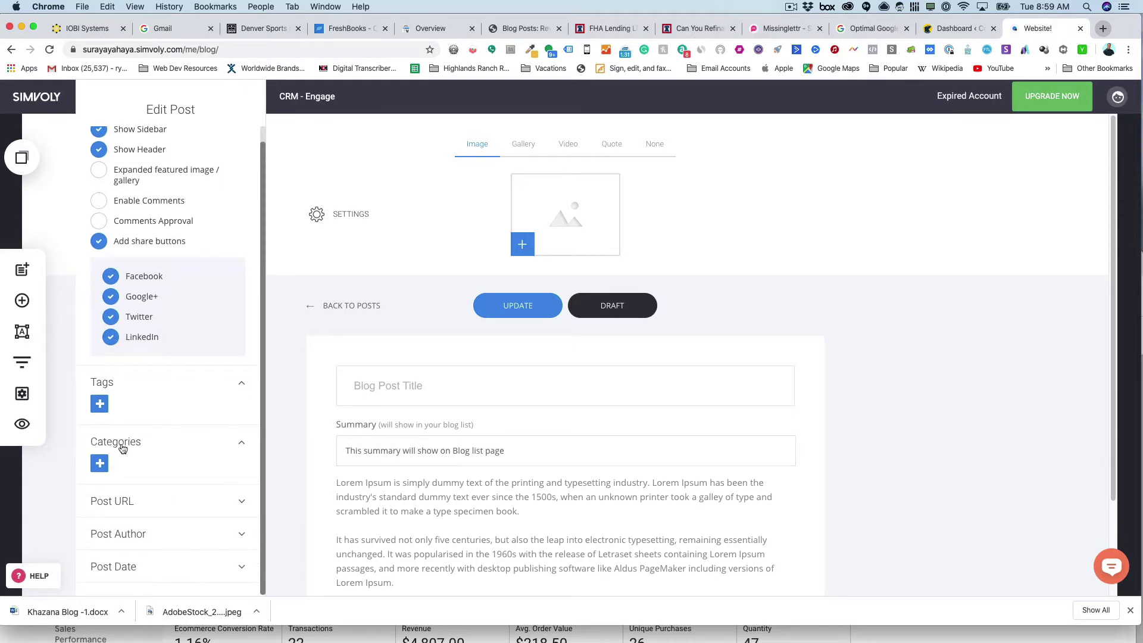
pyautogui.click(101, 469)
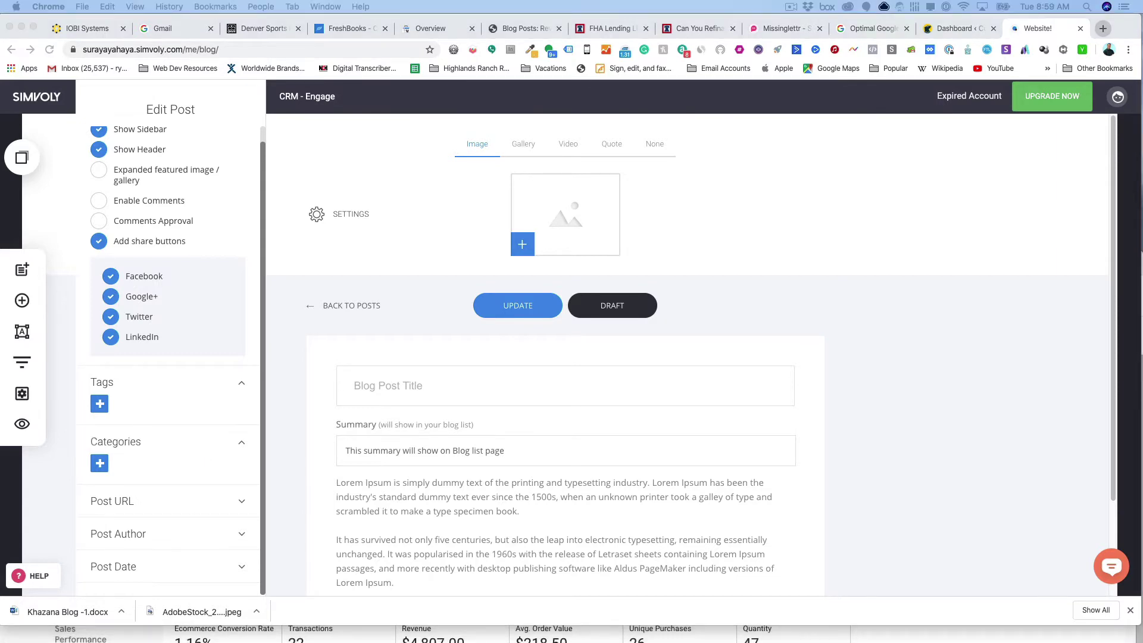
pyautogui.click(117, 467)
pyautogui.click(101, 465)
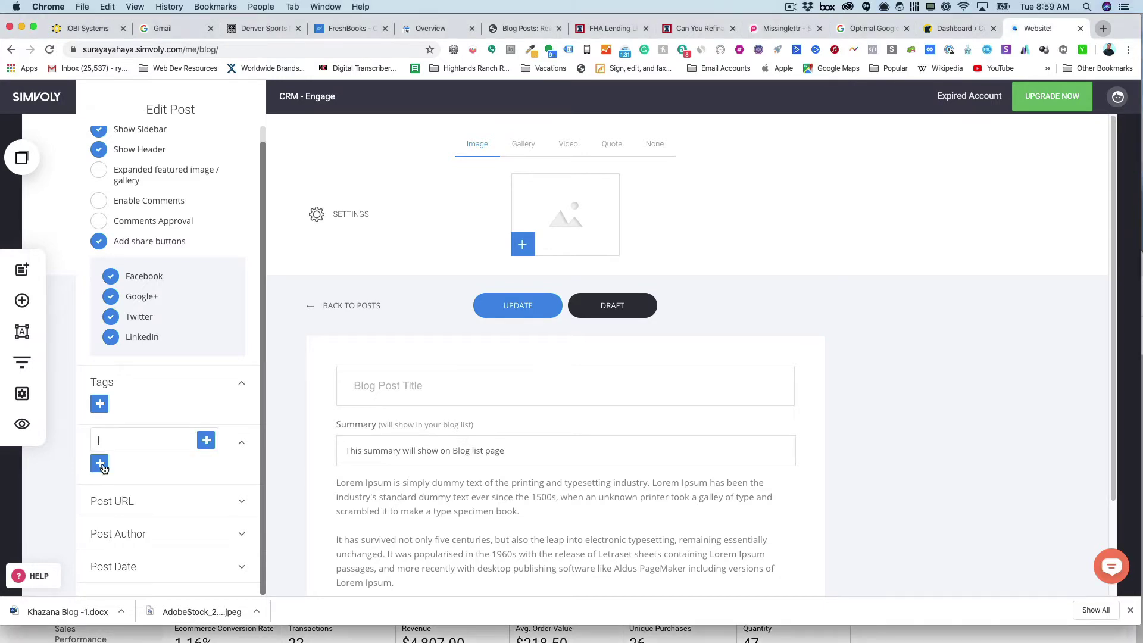
pyautogui.write('Fractional')
pyautogui.write(' CC')
pyautogui.press('BackSpace')
pyautogui.press('BackSpace')
pyautogui.write('OO')
pyautogui.press('Return')
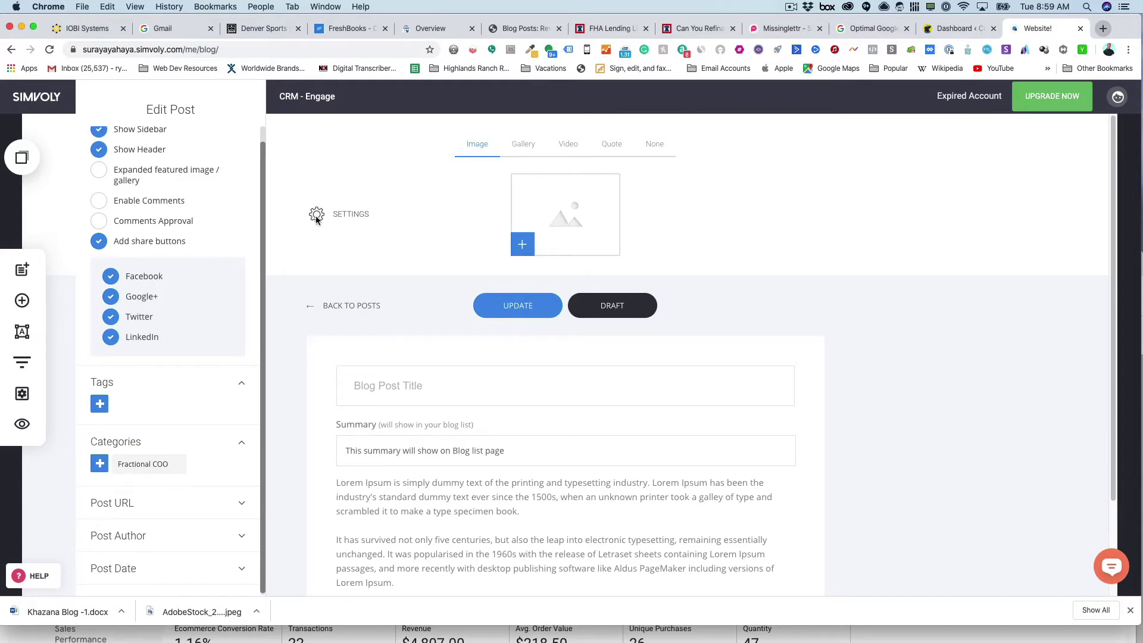
pyautogui.click(357, 218)
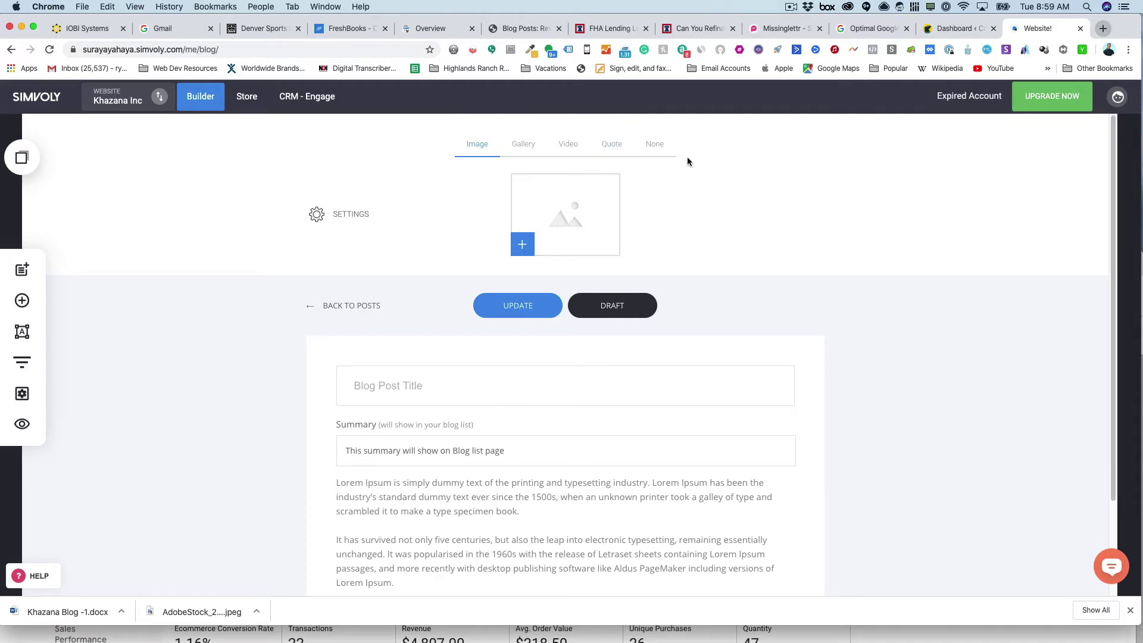
# Step: Set the post's featured media to None and enter the title "What's a Fractional COO and Why You Need One"
pyautogui.click(652, 151)
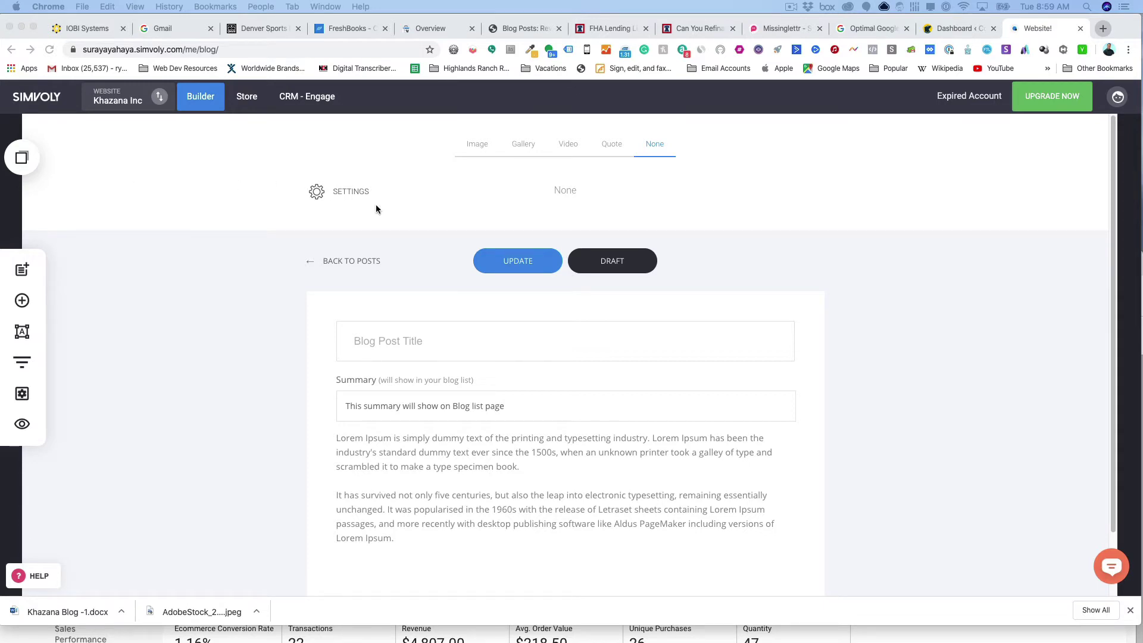
pyautogui.click(453, 340)
pyautogui.write("What's a Fractional COO and Why You Need One")
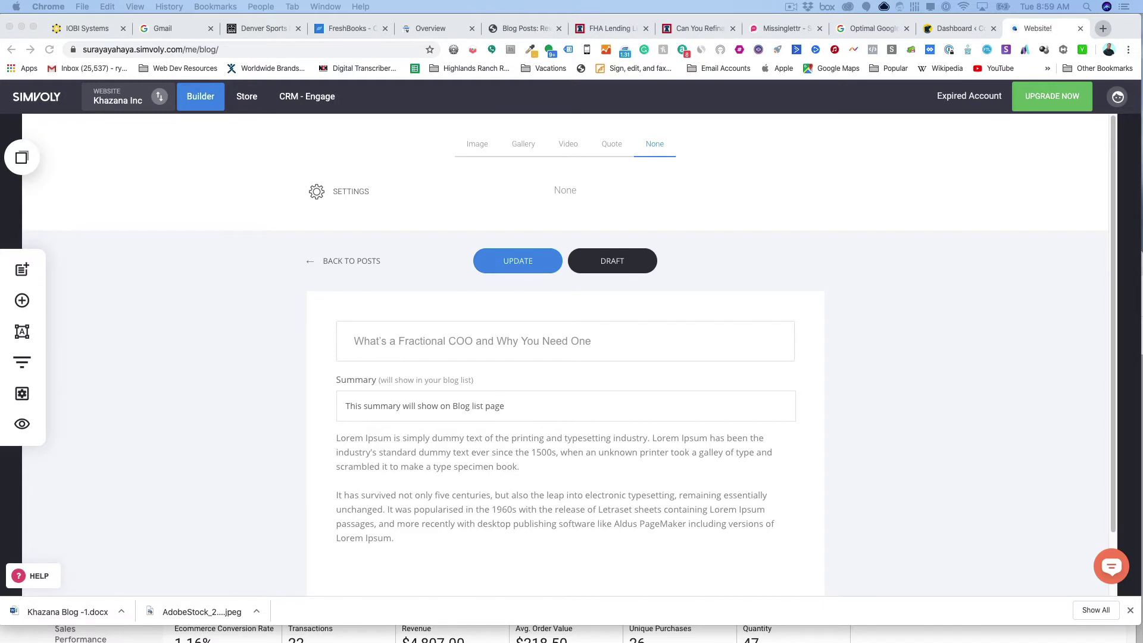
# Step: Replace all the Lorem Ipsum placeholder text in the post body with the copied article text
pyautogui.click(404, 539)
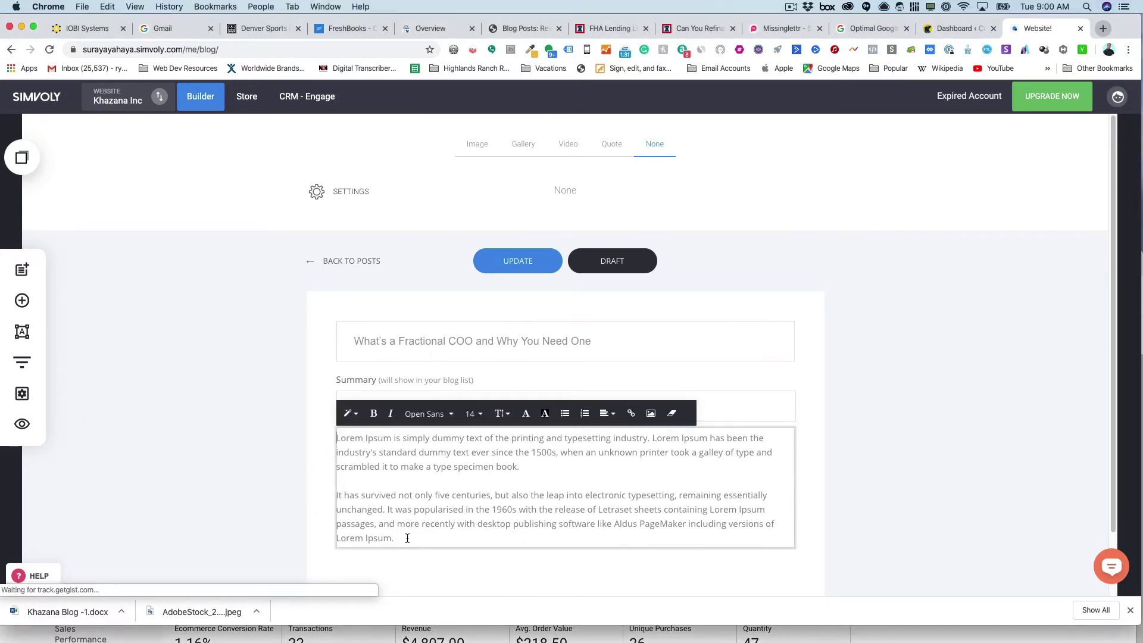
pyautogui.moveTo(407, 538); pyautogui.dragTo(336, 436)
pyautogui.press('super+v')
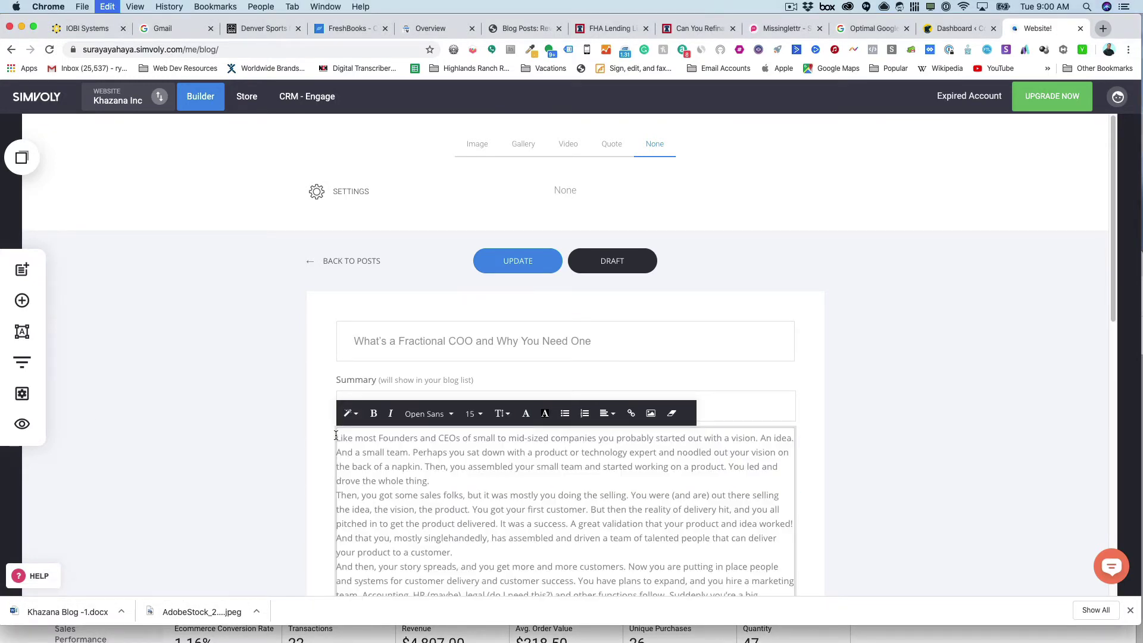
# Step: Insert blank lines before the body paragraphs starting "Then, you got", "And then, your story", "You start to lose" and "I need a"
pyautogui.scroll(-2, 385, 465)
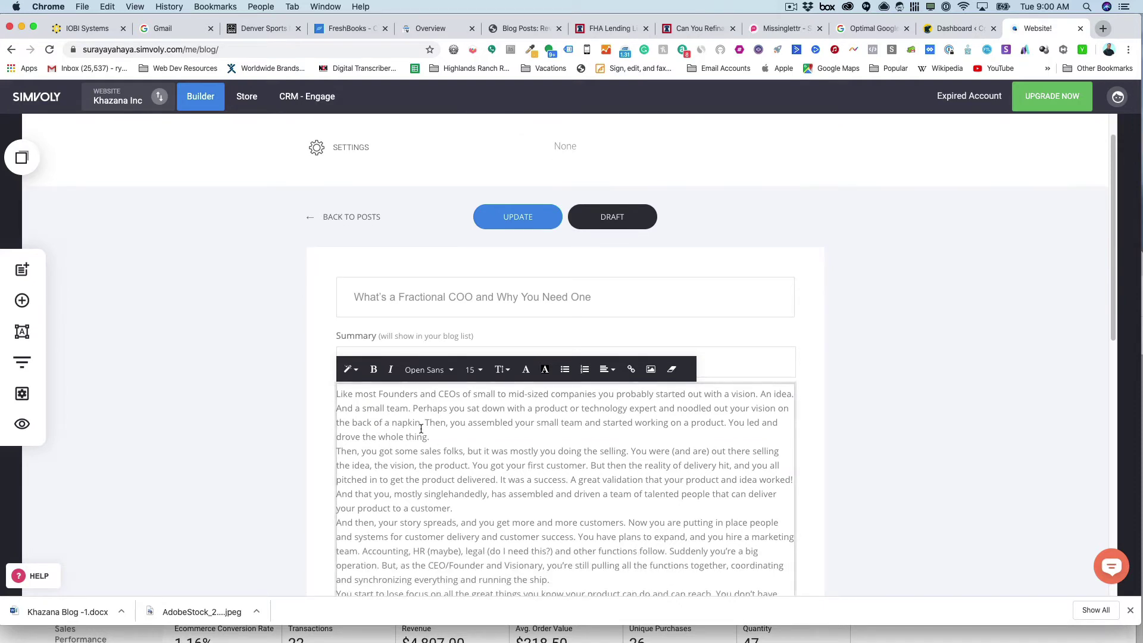
pyautogui.click(337, 450)
pyautogui.press('Return')
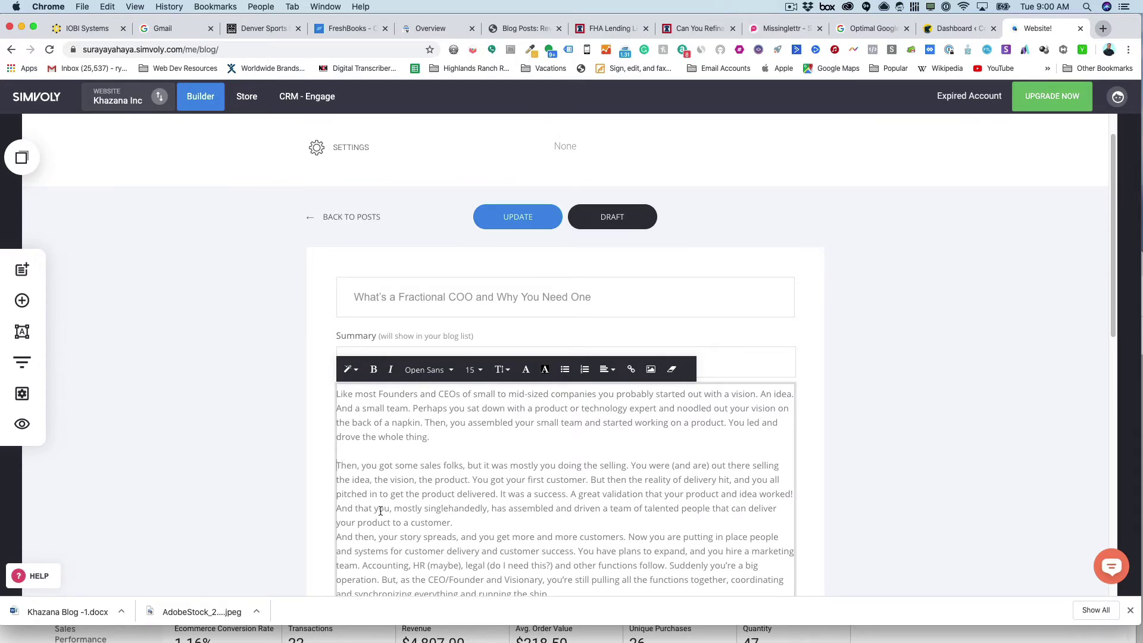
pyautogui.scroll(-3, 341, 448)
pyautogui.click(337, 444)
pyautogui.press('Return')
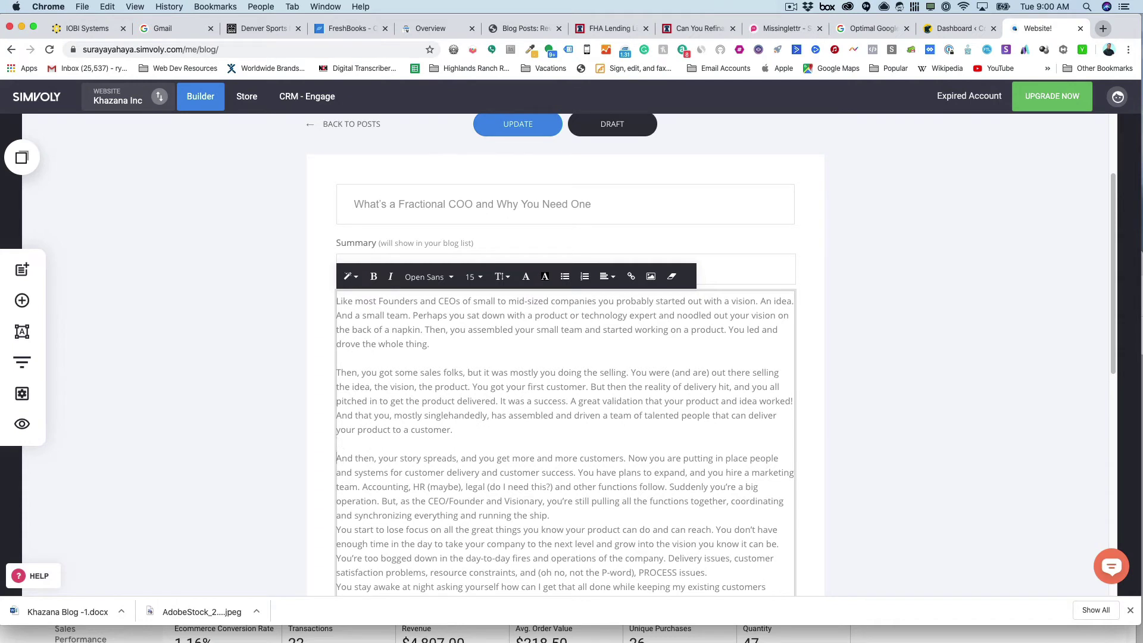
pyautogui.scroll(-1, 353, 489)
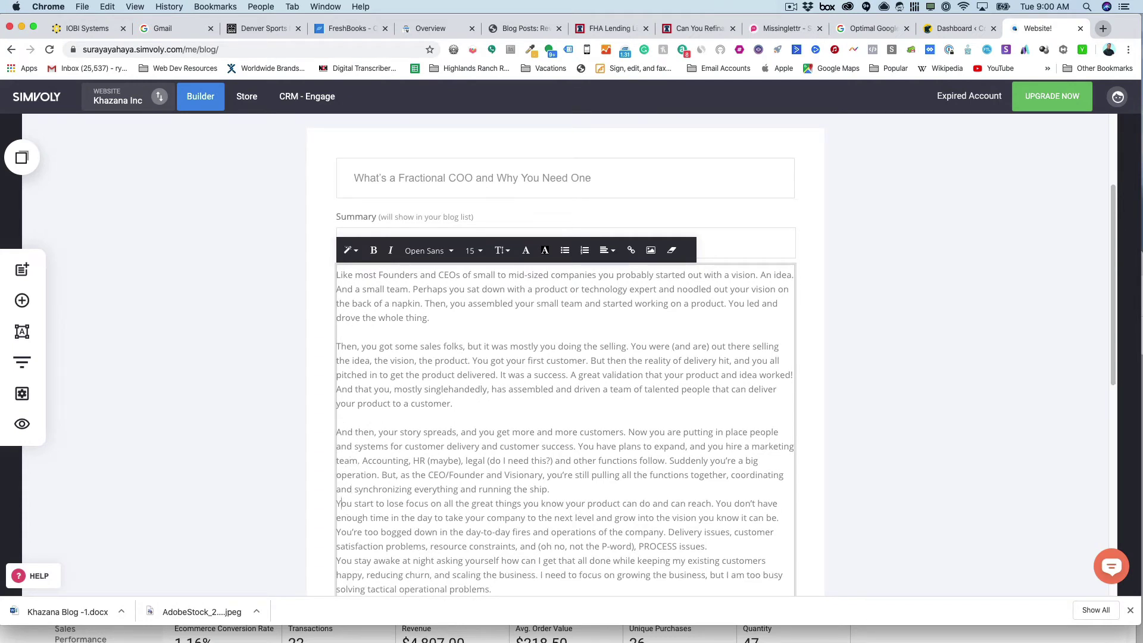
pyautogui.click(338, 504)
pyautogui.press('Return')
pyautogui.scroll(-4, 351, 507)
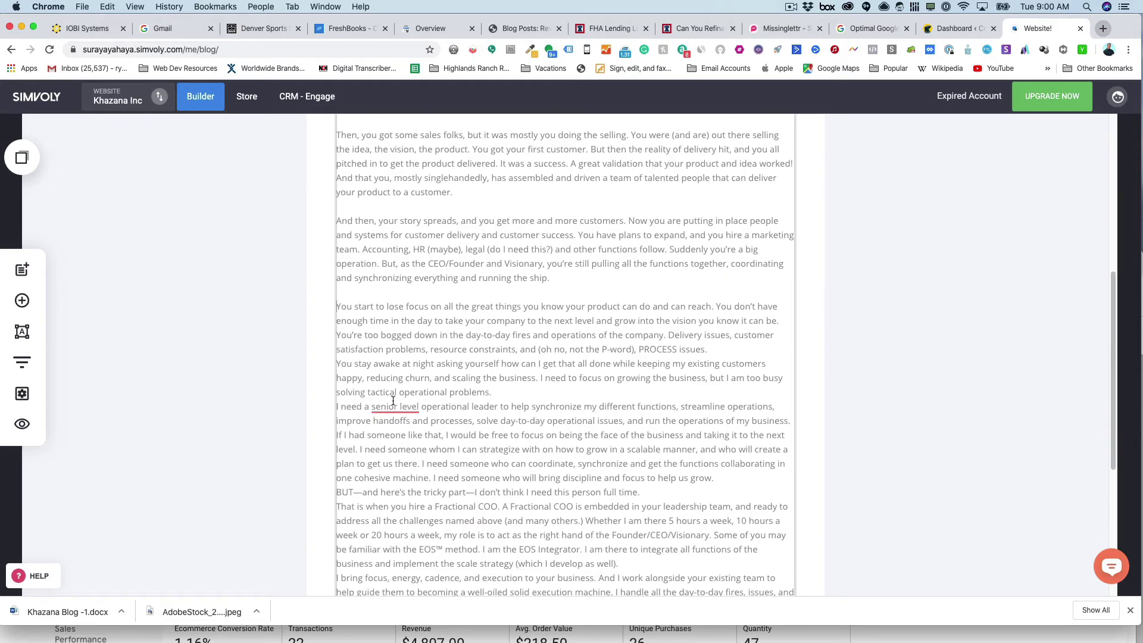
pyautogui.moveTo(376, 411)
pyautogui.click(336, 407)
pyautogui.press('Return')
# Step: Insert blank lines before the paragraphs starting "That is when", "I bring focus", "And the best part", "Yes, try it out" and "We can help"
pyautogui.scroll(-2, 337, 407)
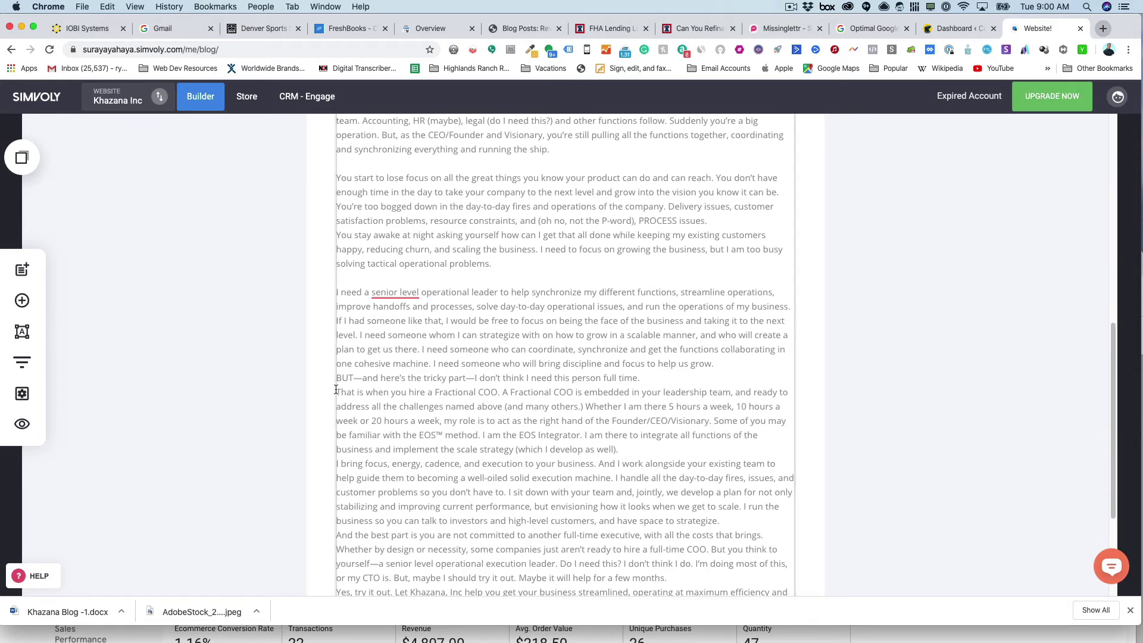
pyautogui.click(336, 390)
pyautogui.press('Return')
pyautogui.scroll(-2, 335, 441)
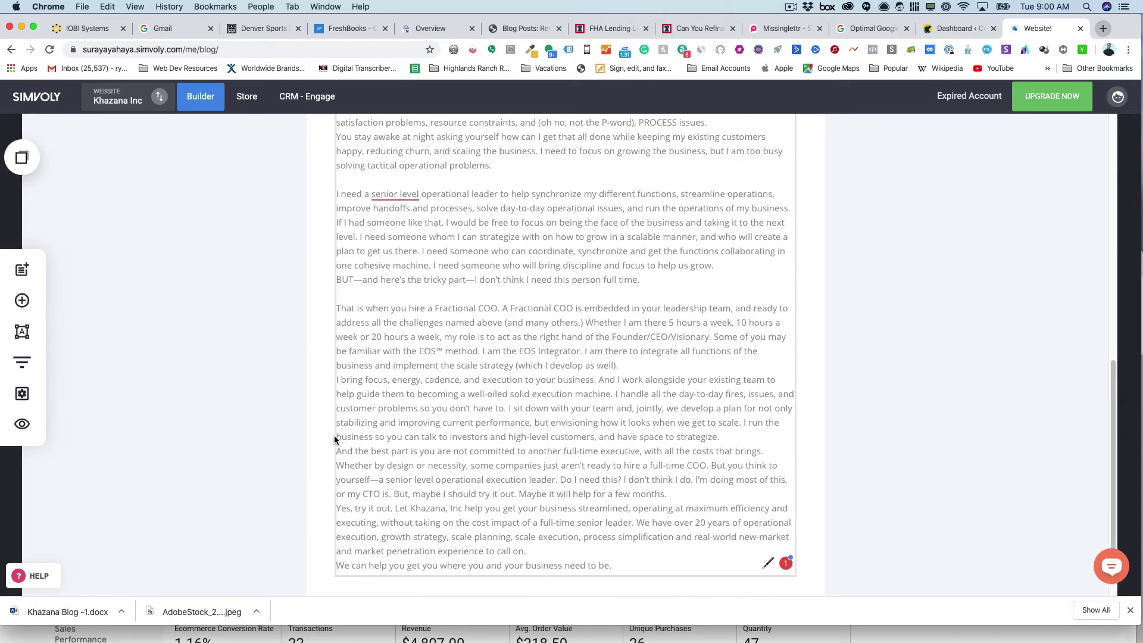
pyautogui.click(337, 385)
pyautogui.press('Return')
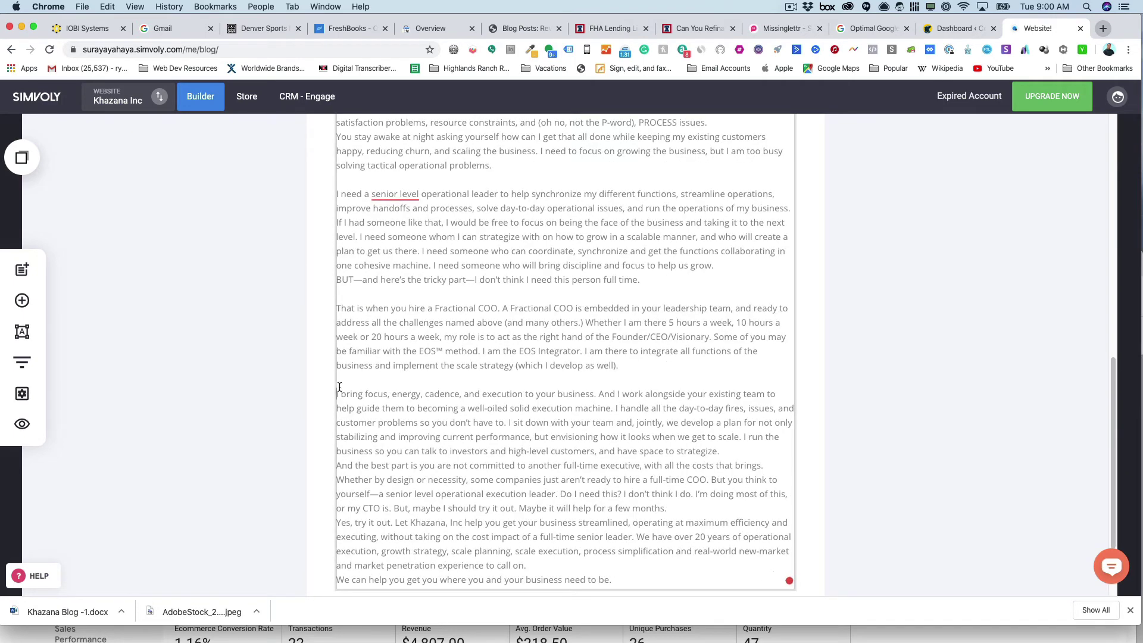
pyautogui.click(337, 465)
pyautogui.press('Return')
pyautogui.scroll(-1, 342, 507)
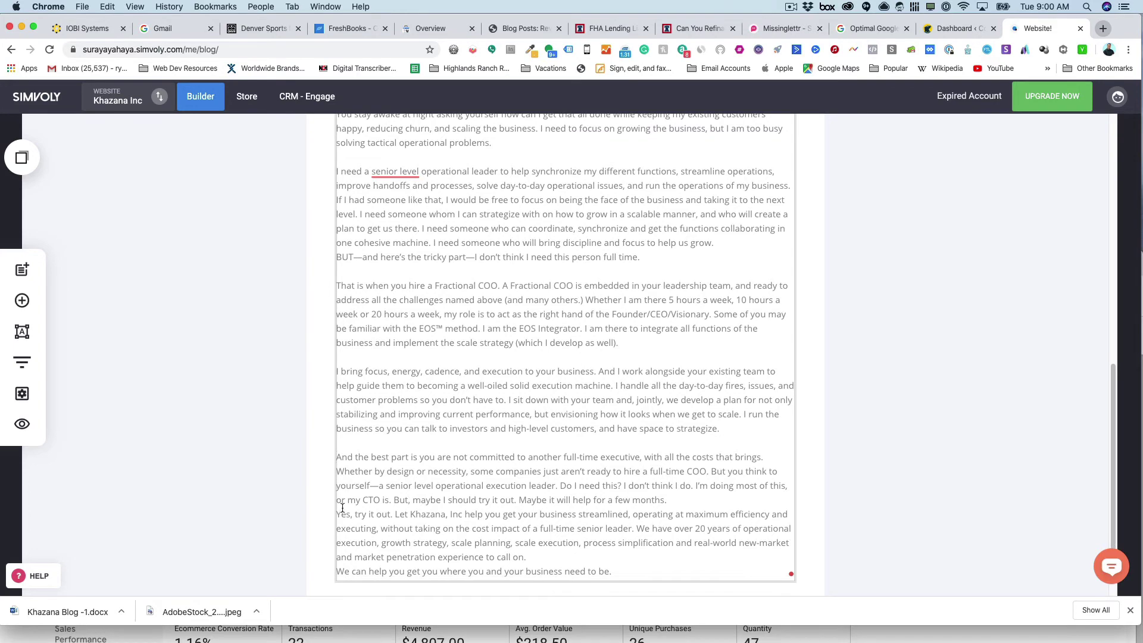
pyautogui.click(337, 512)
pyautogui.press('Return')
pyautogui.scroll(-3, 338, 513)
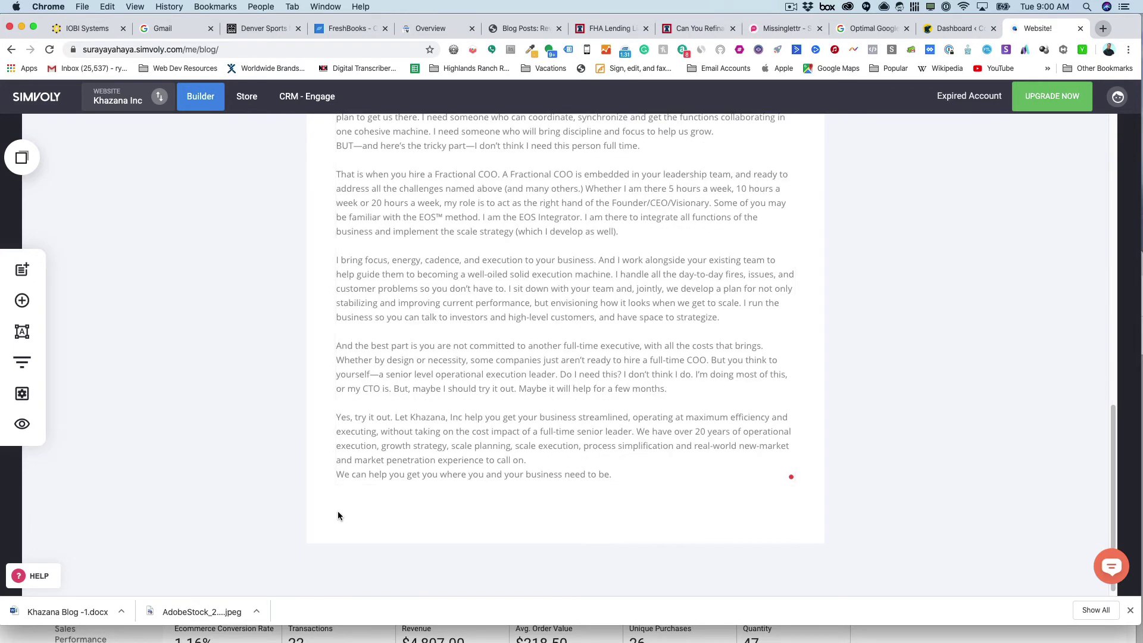
pyautogui.click(337, 474)
pyautogui.press('Return')
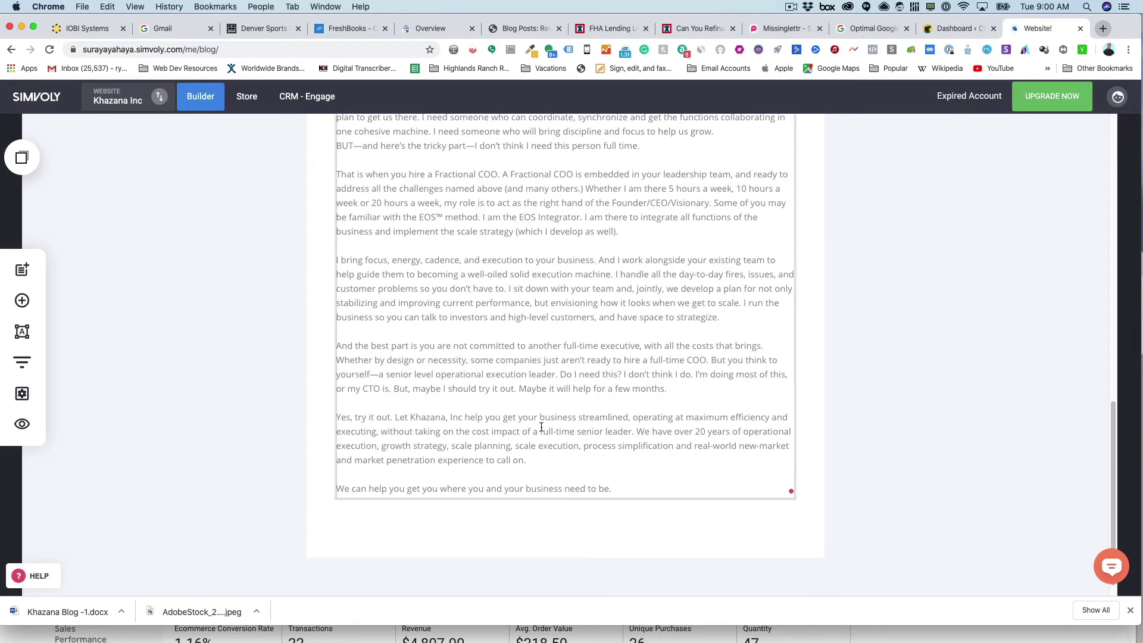
# Step: Replace the placeholder in the post's summary with a copy of the body's first paragraph and dismiss the Grammarly pop-up
pyautogui.scroll(15, 541, 426)
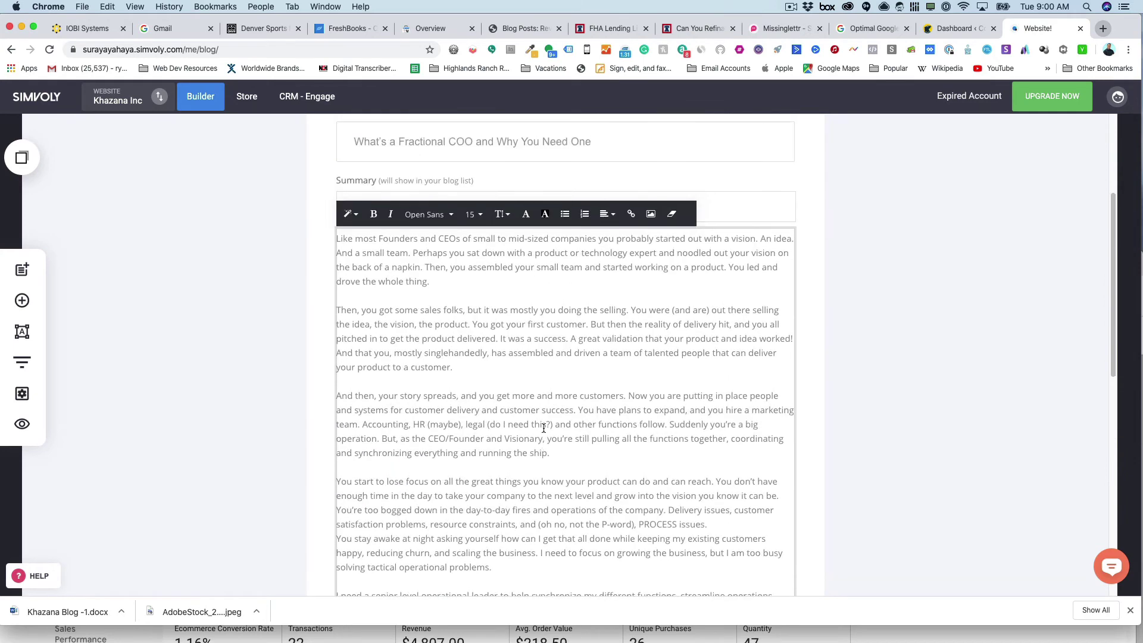
pyautogui.scroll(3, 543, 428)
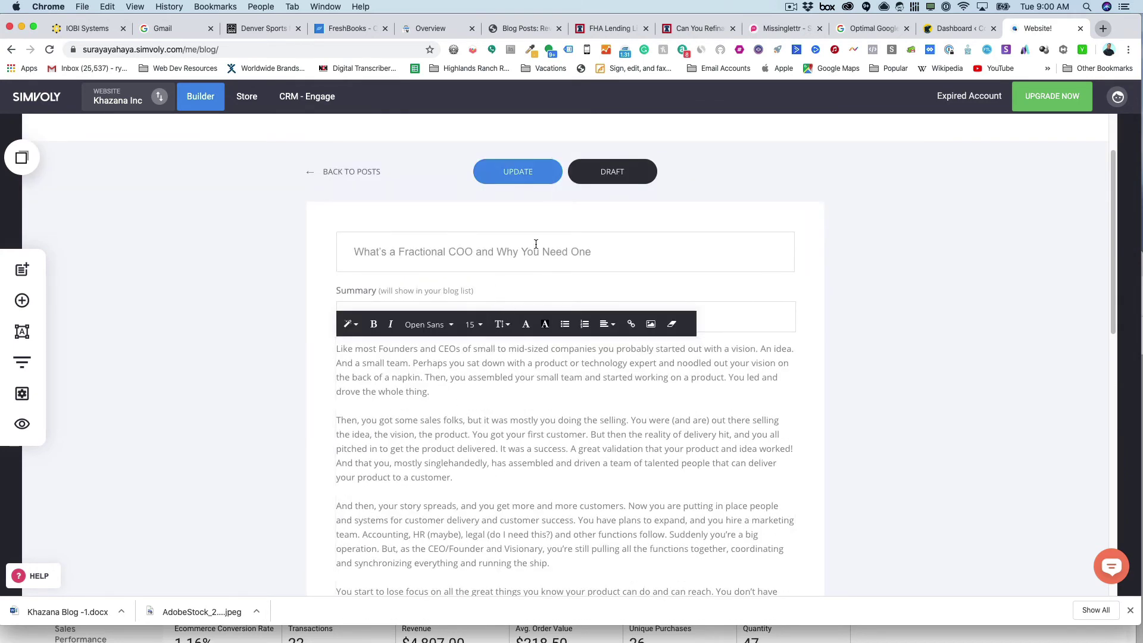
pyautogui.click(561, 246)
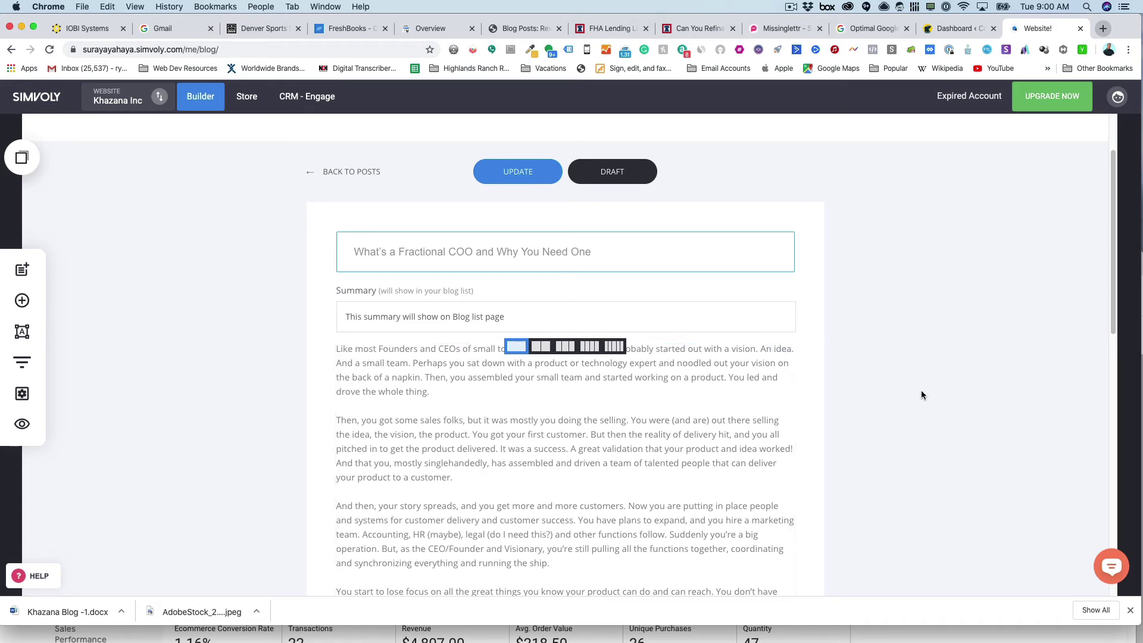
pyautogui.click(431, 391)
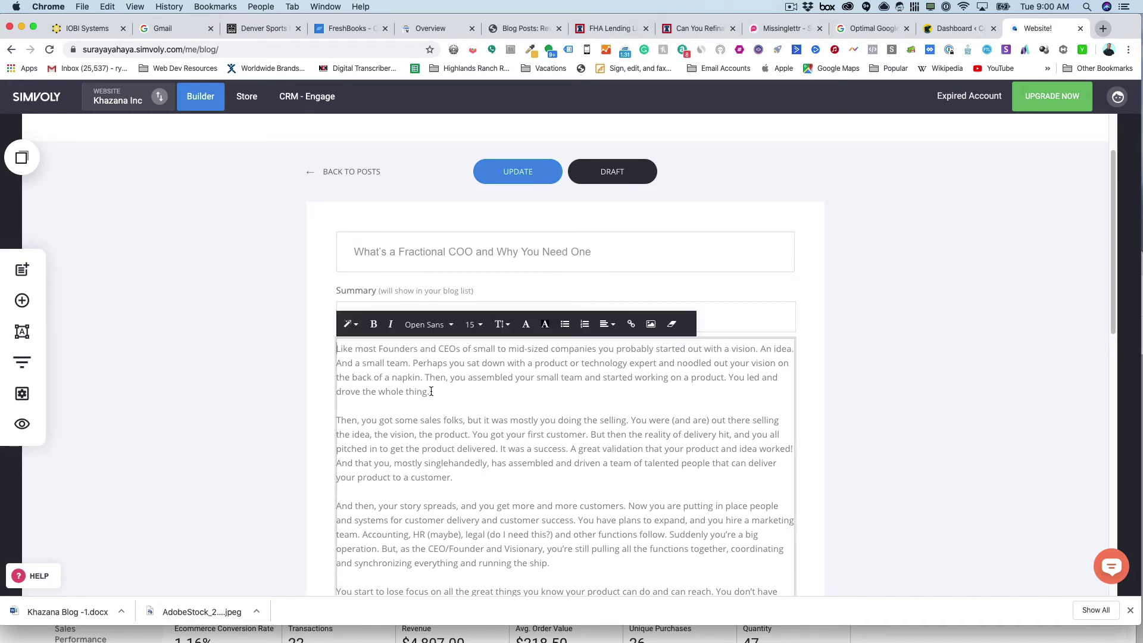
pyautogui.moveTo(431, 391); pyautogui.dragTo(335, 355)
pyautogui.press('super+c')
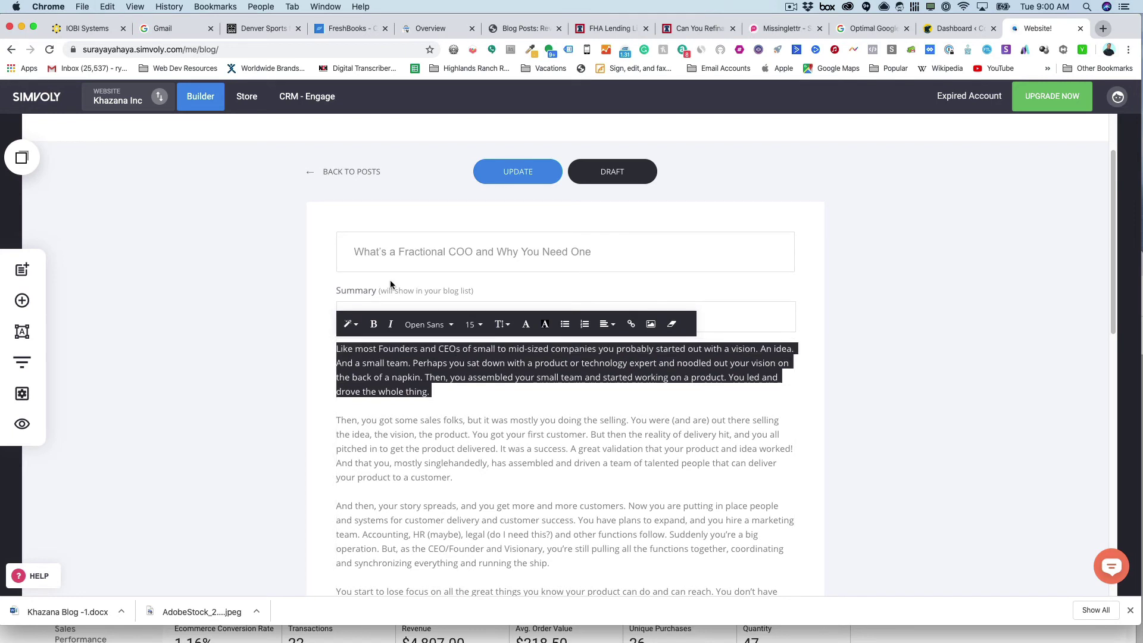
pyautogui.click(663, 318)
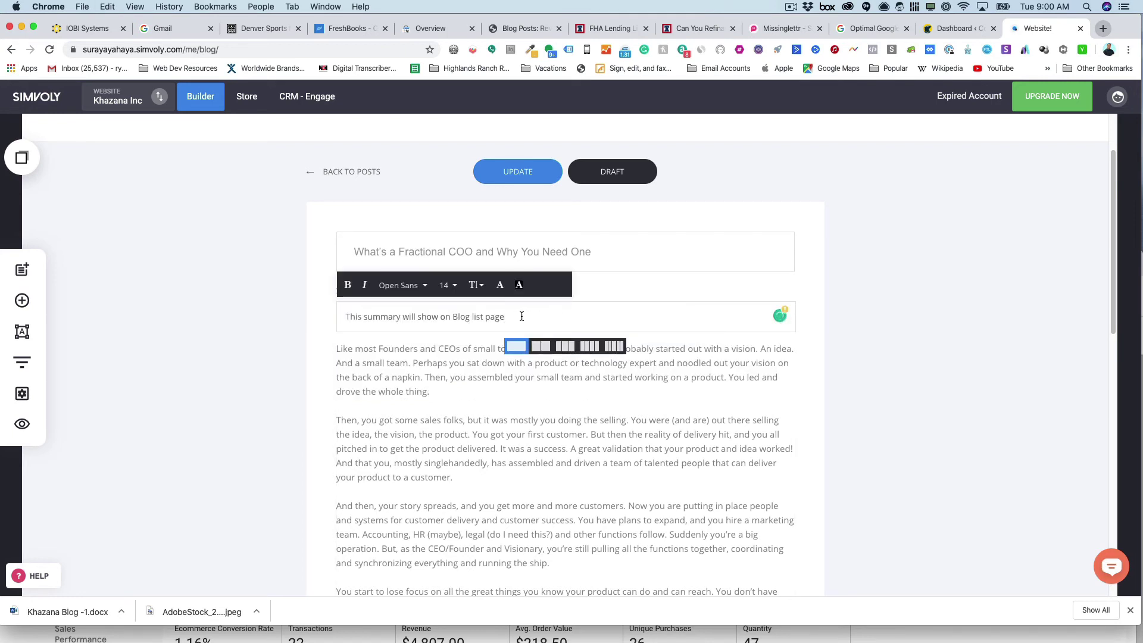
pyautogui.moveTo(522, 316); pyautogui.dragTo(335, 317)
pyautogui.press('super+v')
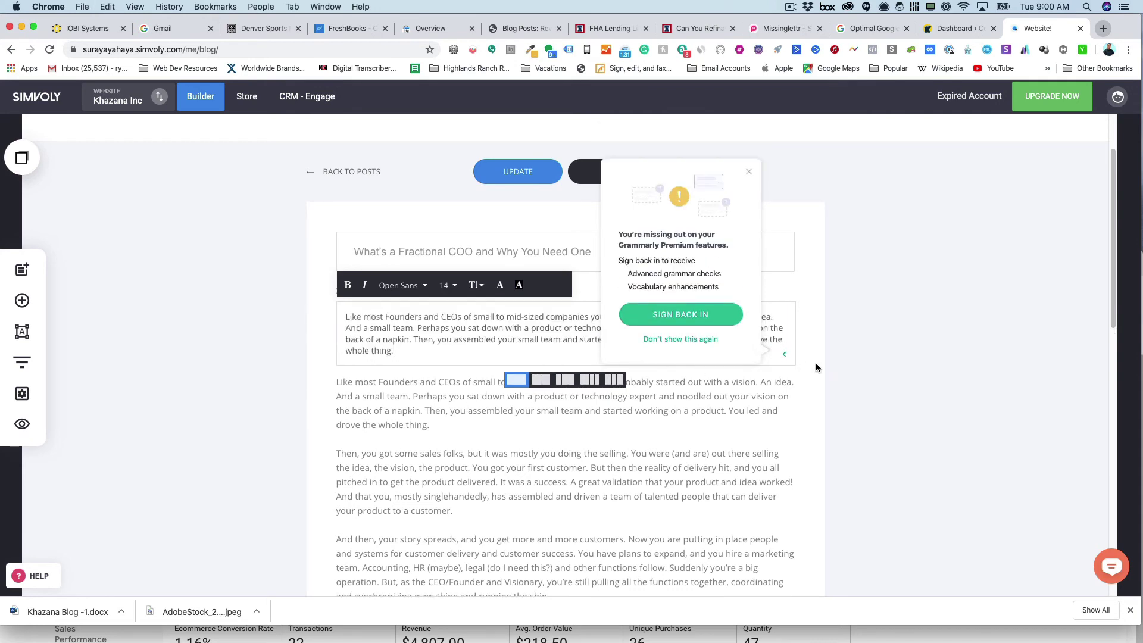
pyautogui.click(885, 356)
pyautogui.click(749, 172)
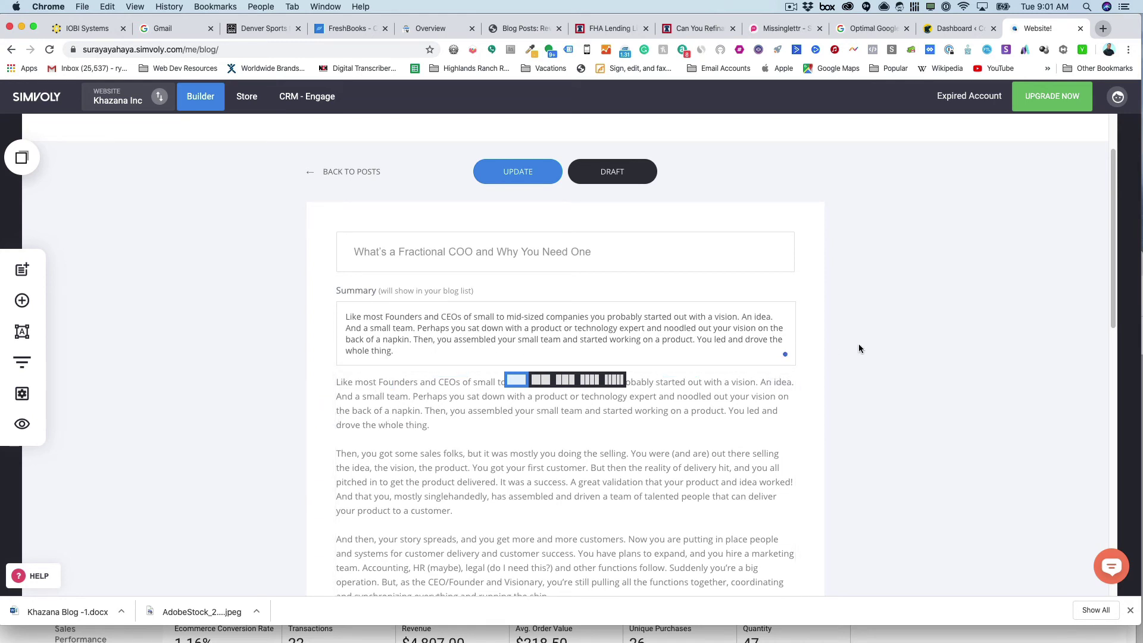
# Step: Look over the post from the body text back to the title and update it to save the content
pyautogui.scroll(-7, 783, 396)
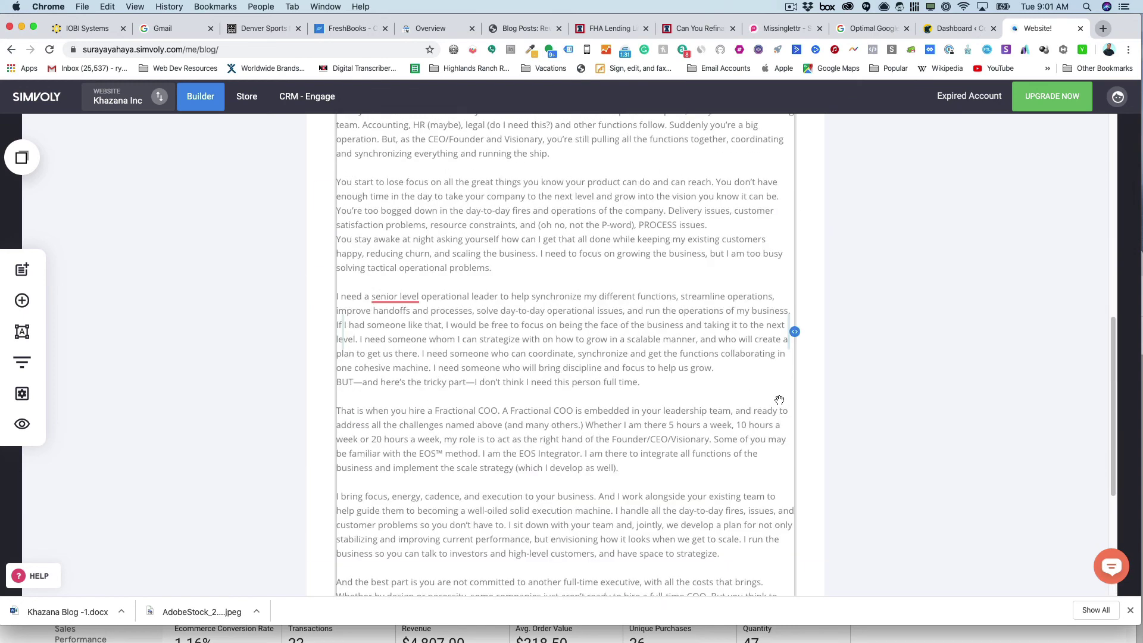
pyautogui.scroll(10, 779, 400)
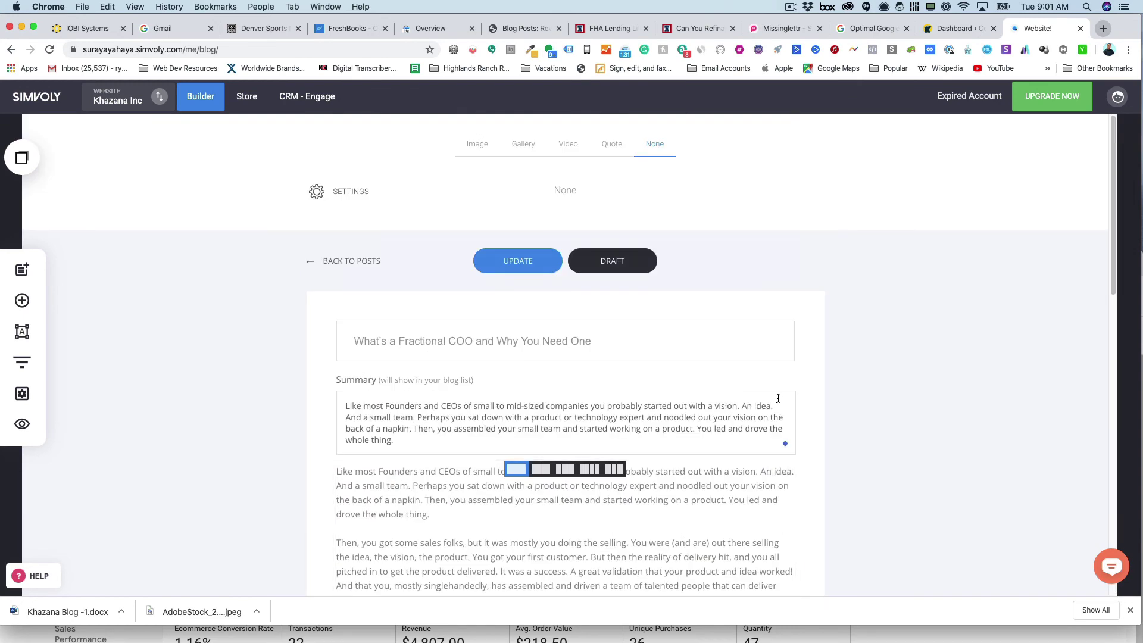
pyautogui.click(516, 264)
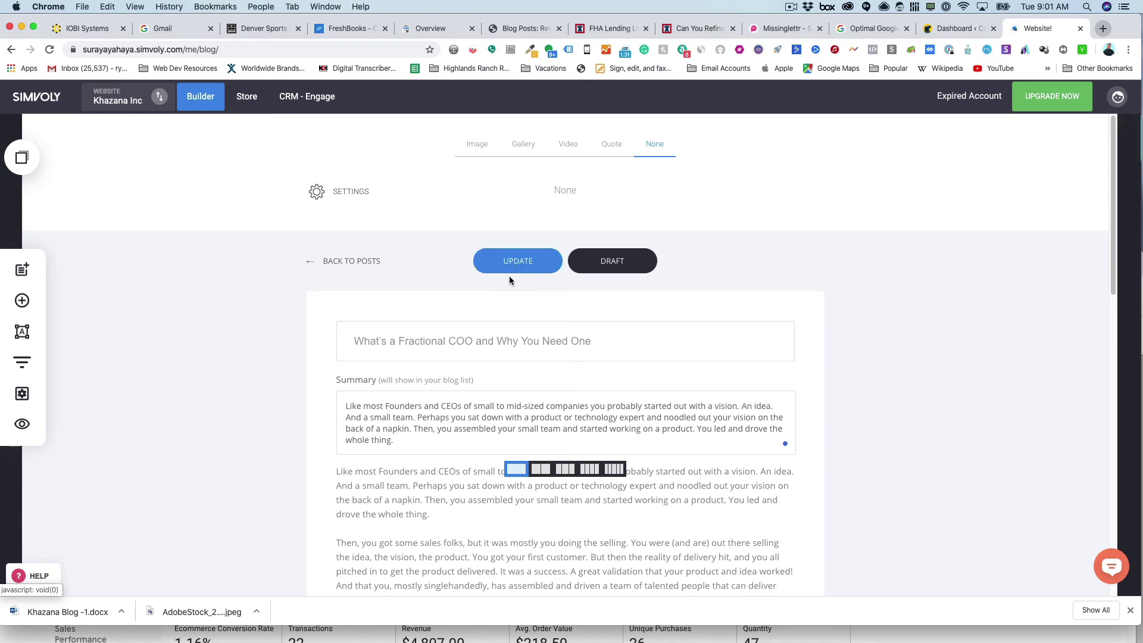
# Step: Return to the blog list, preview the post "What's a Fractional COO and Why You Need One" and review its layout and body text
pyautogui.click(356, 262)
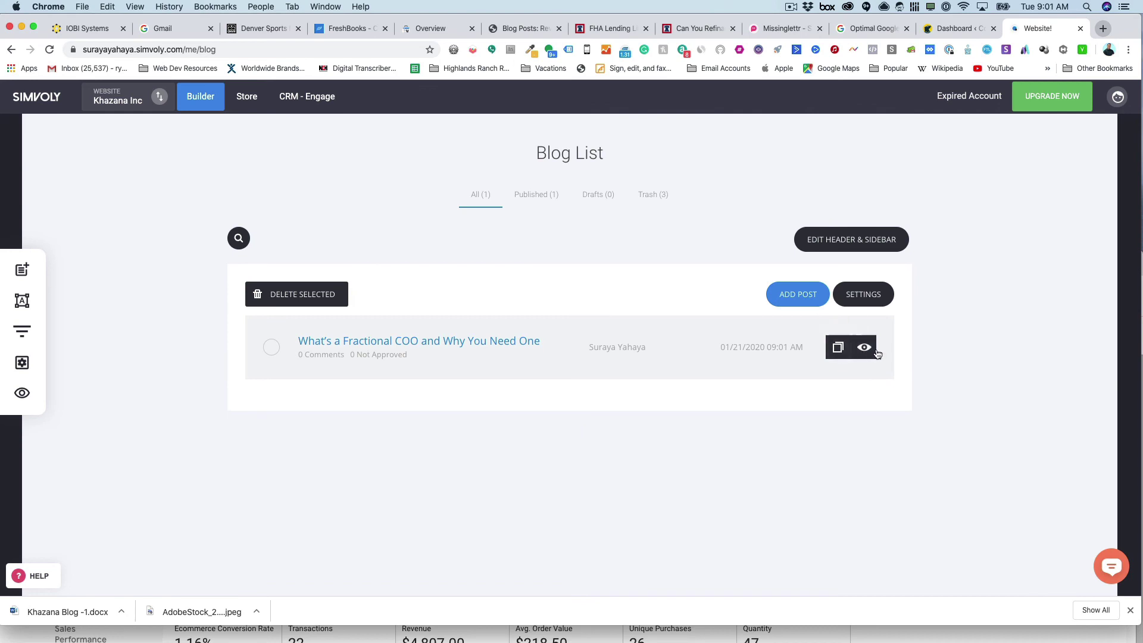
pyautogui.click(864, 348)
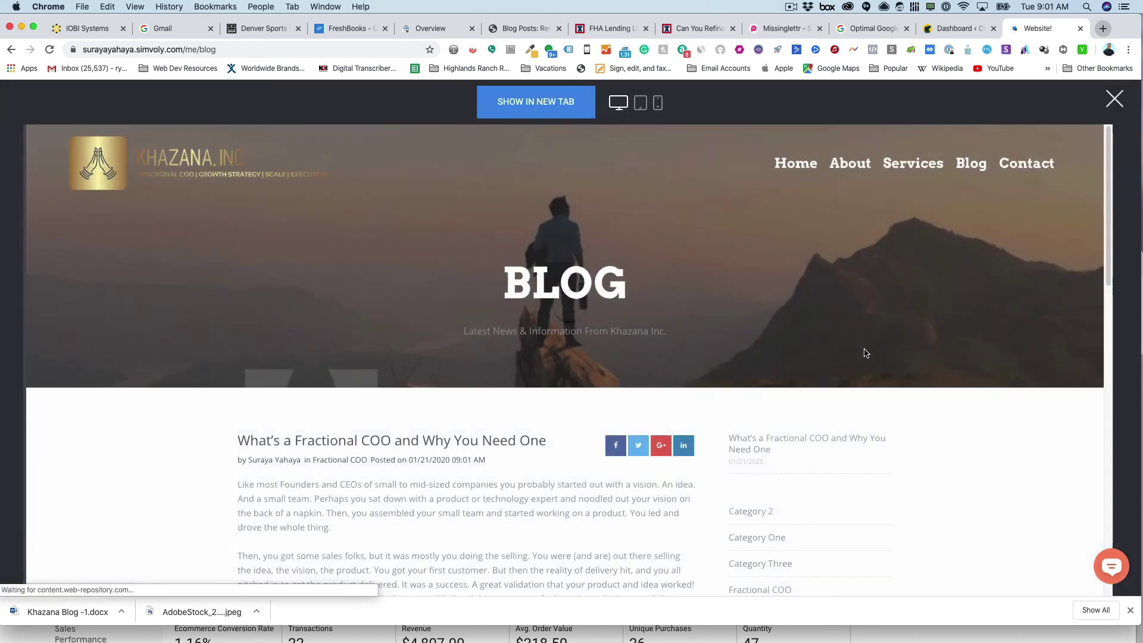
pyautogui.scroll(-3, 778, 457)
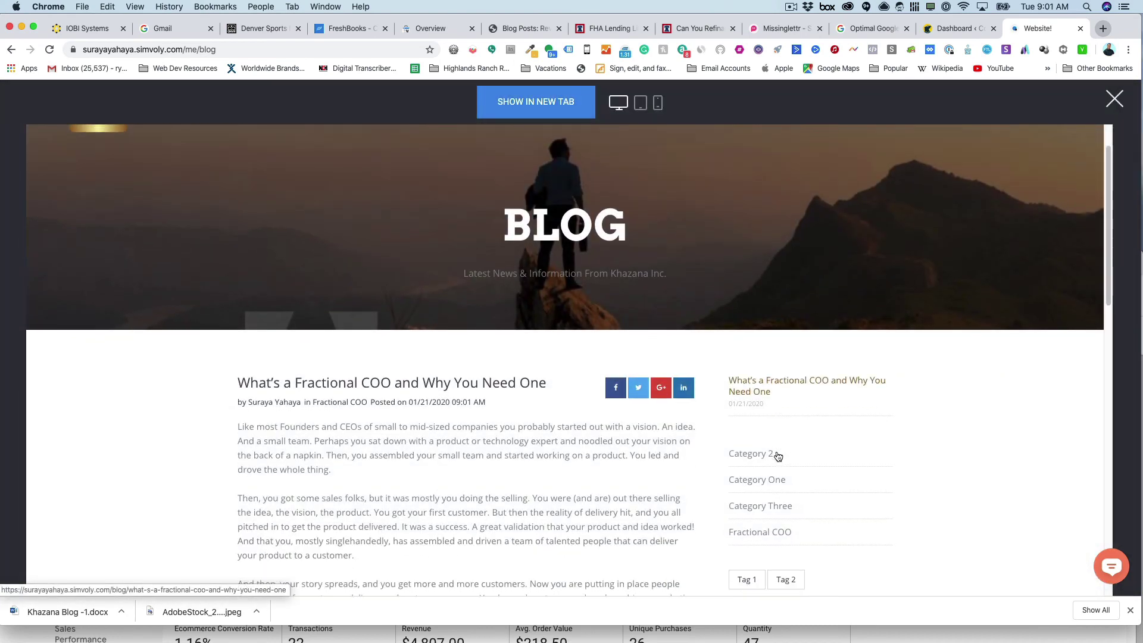
pyautogui.scroll(-3, 778, 457)
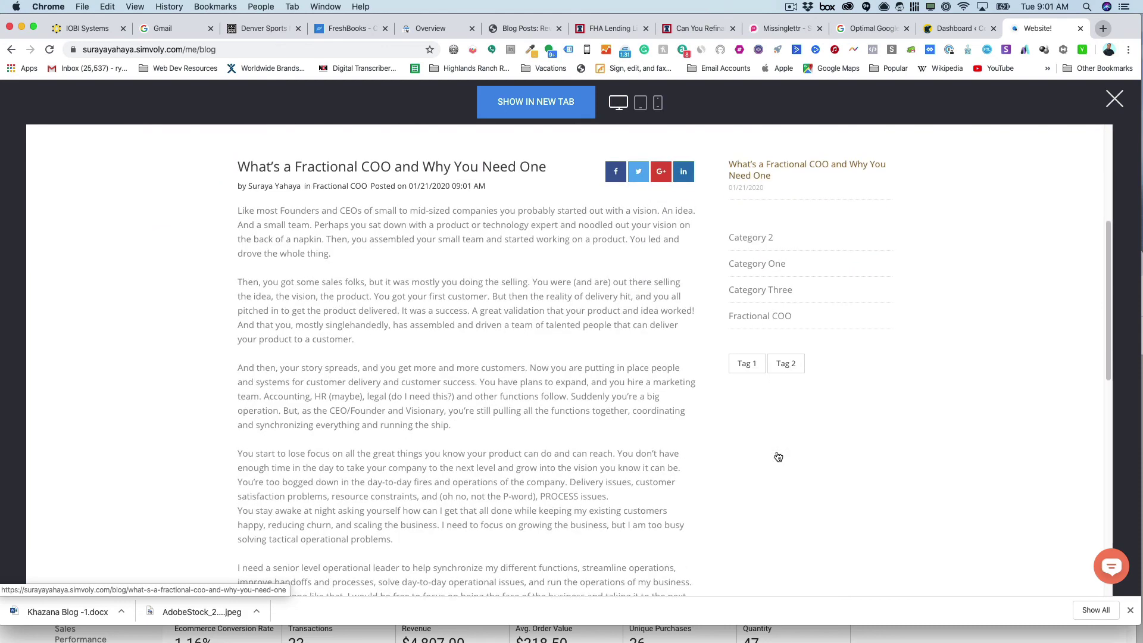
pyautogui.scroll(-10, 777, 456)
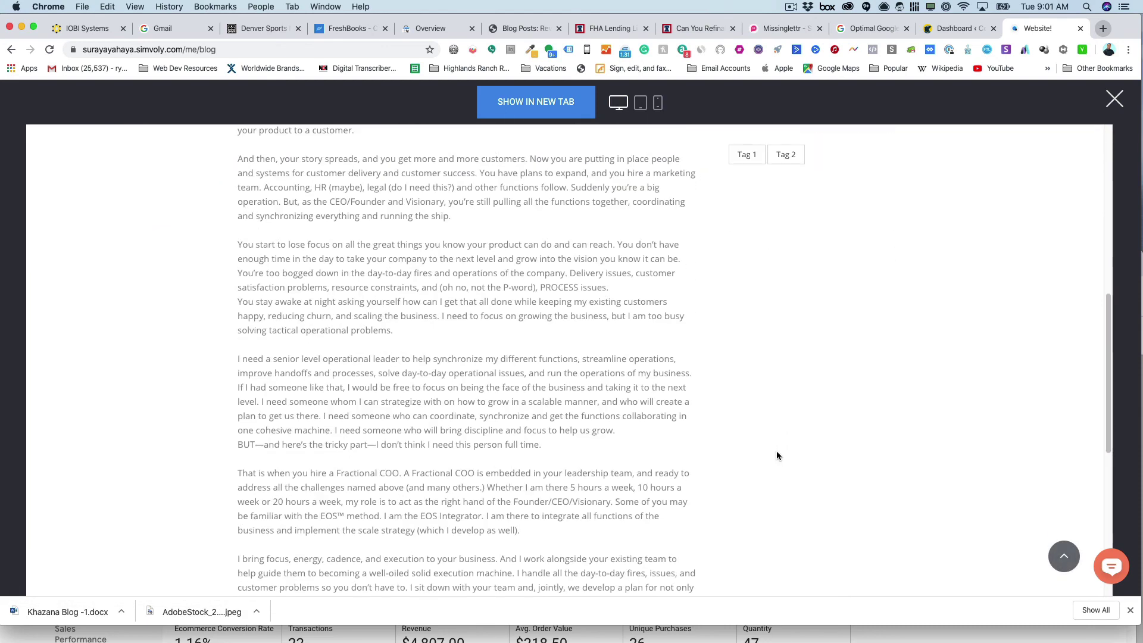
pyautogui.scroll(15, 776, 455)
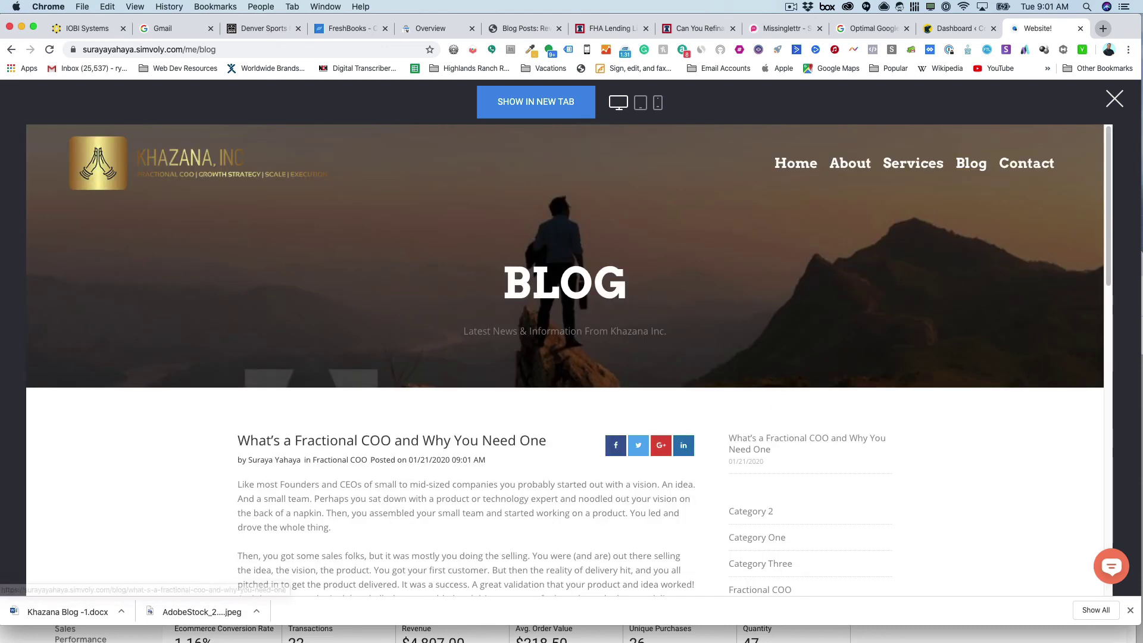